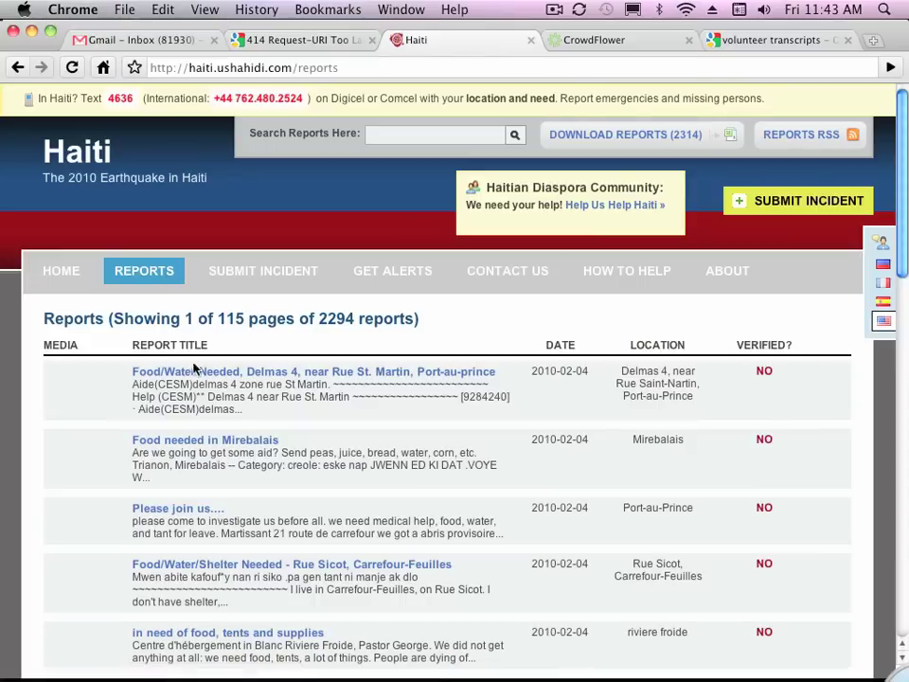
- Open the report 'in need of food, tents and supplies' from the reports list
click(194, 633)
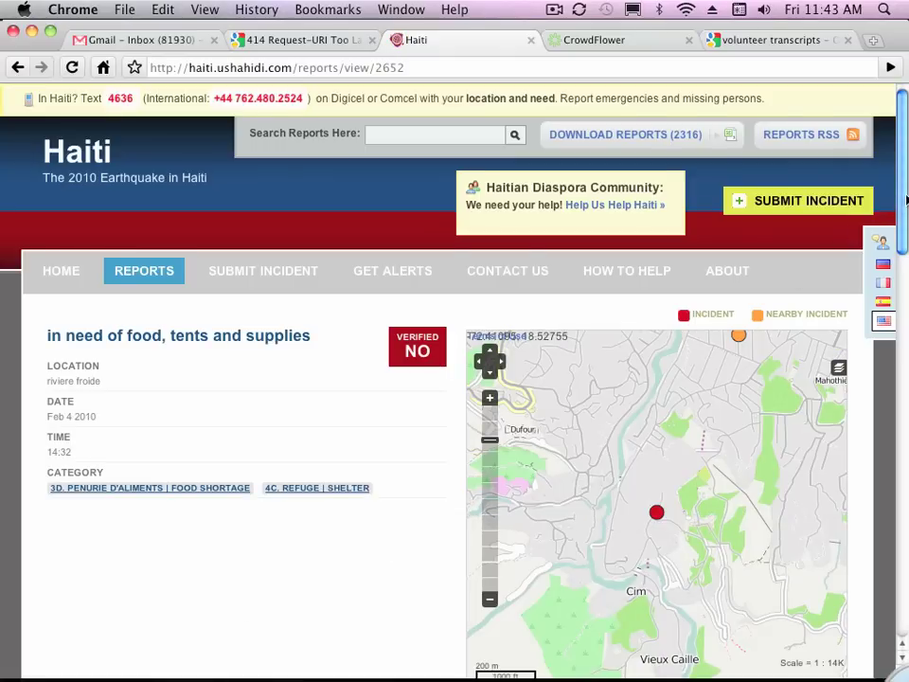
scroll(906, 231, down, 2)
scroll(906, 231, down, 6)
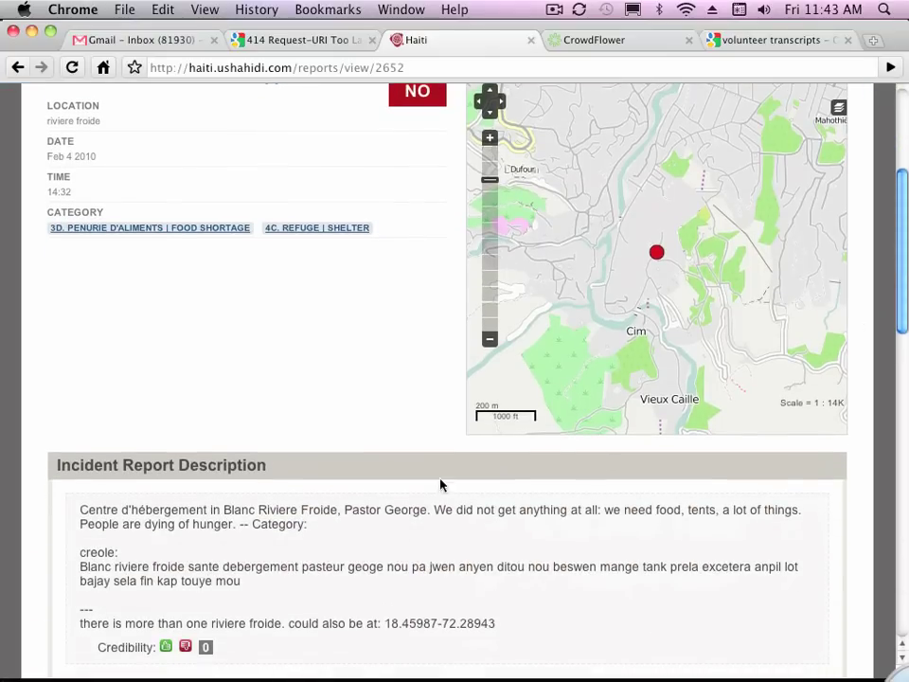
scroll(902, 151, up, 8)
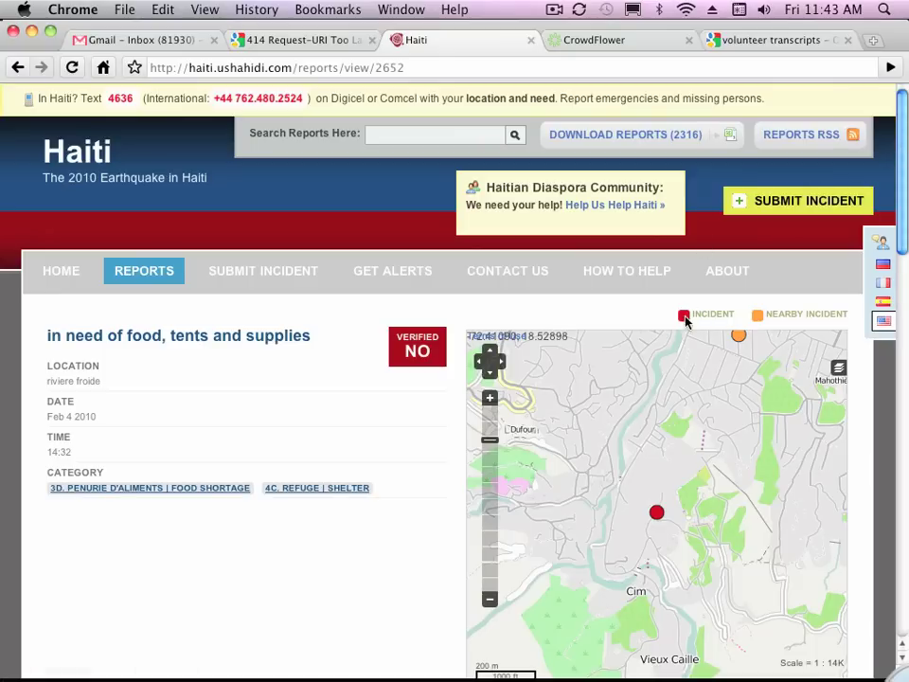
- Open the nearby 'Food URGENTLY needed - Sapotille Carrefour' report from the map, then its Food Shortage category
click(660, 512)
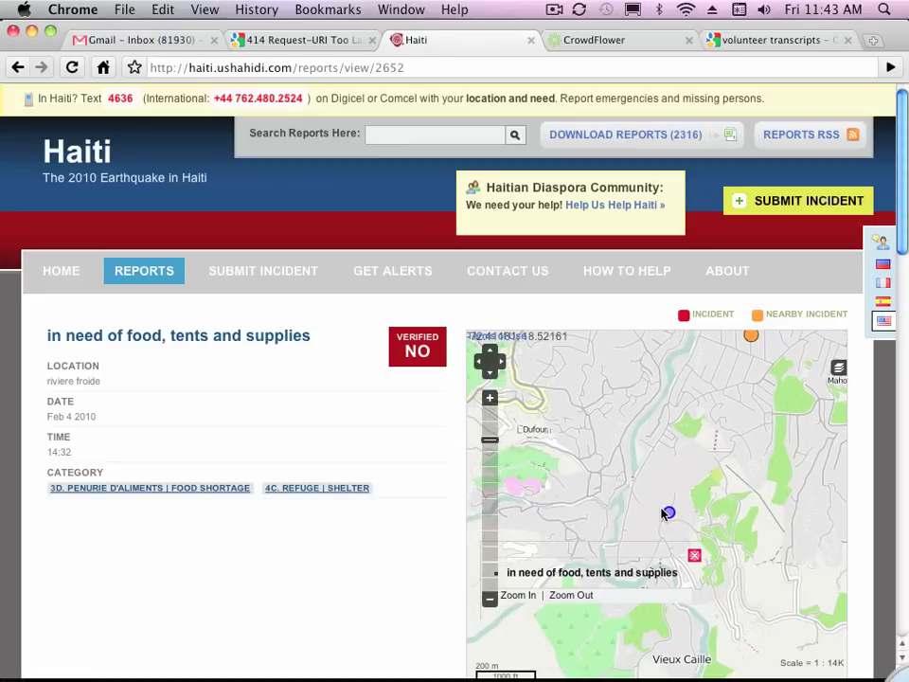
click(752, 338)
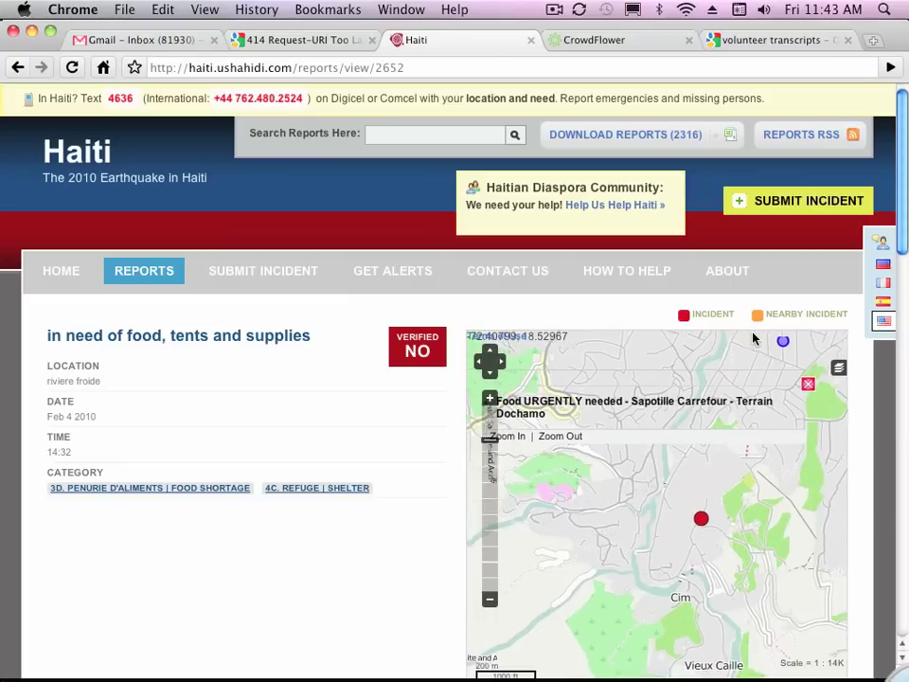
click(661, 407)
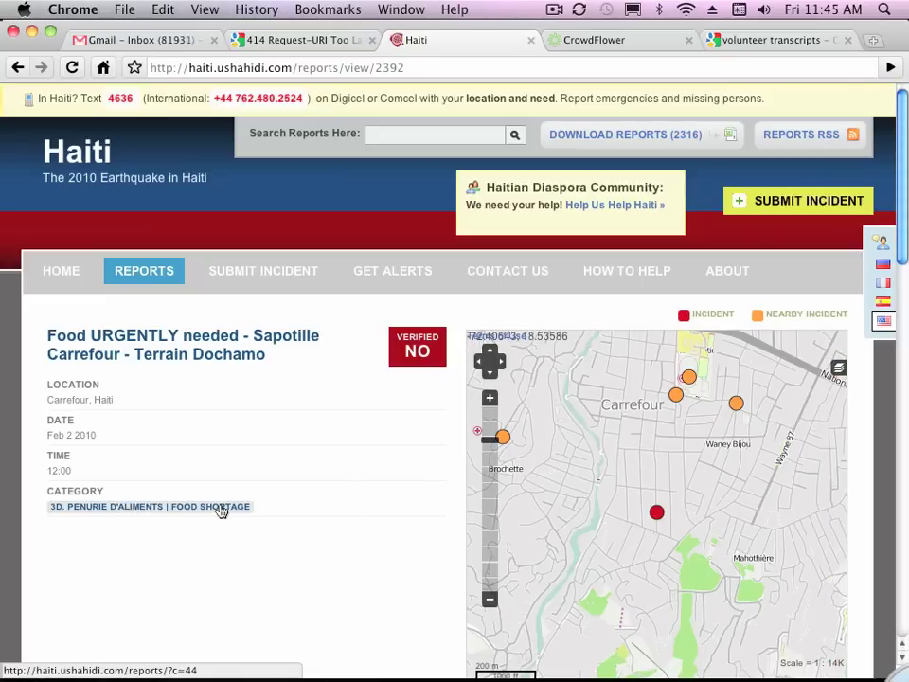
click(221, 509)
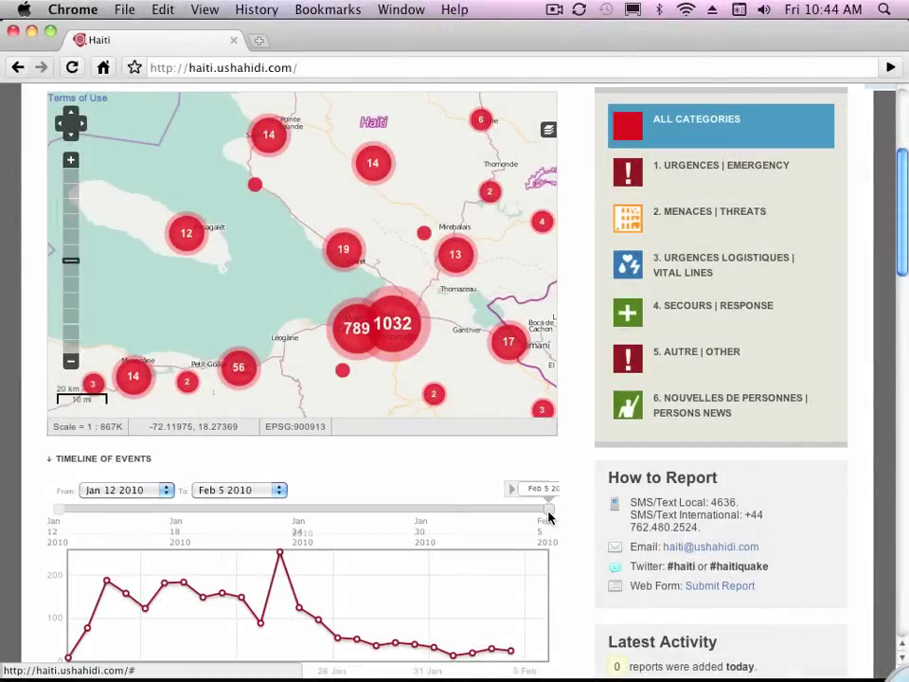
- Set the timeline to Jan 12–Feb 5 2010, filter to 1F Urgence Medicale, and play it back
drag(549, 513, 303, 516)
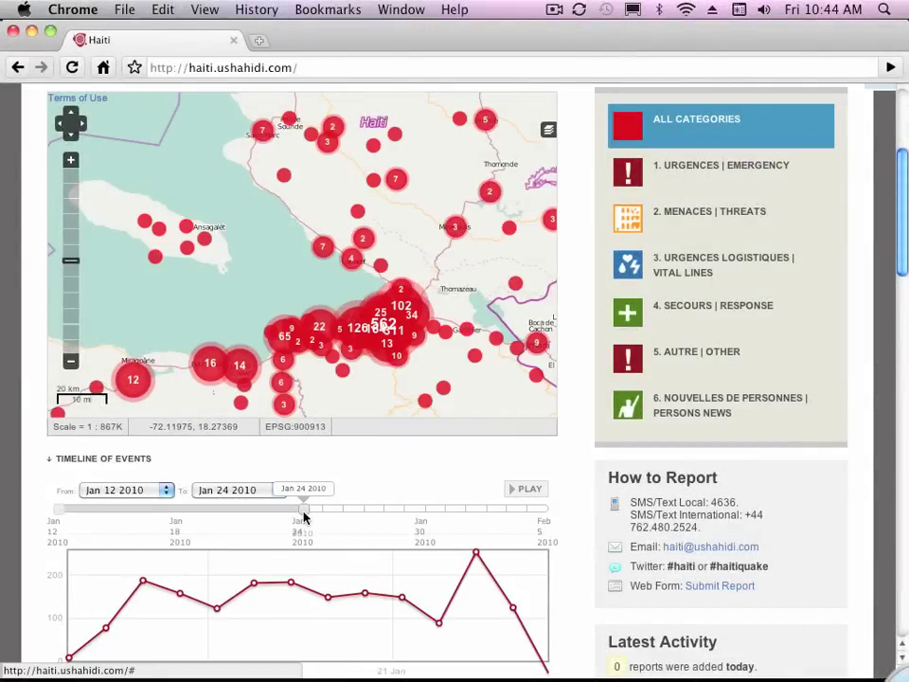
drag(303, 516, 544, 515)
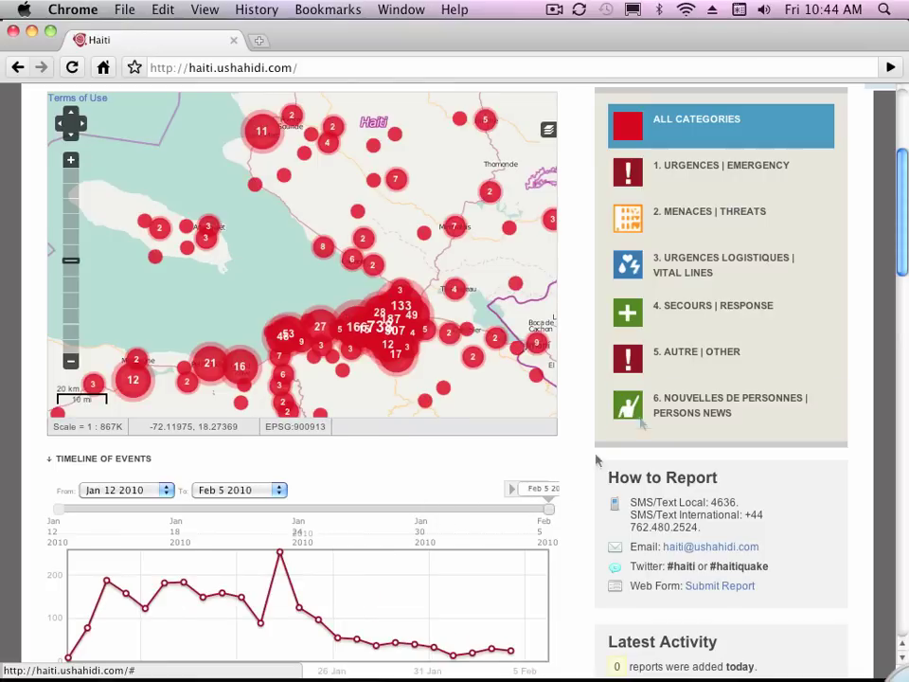
click(765, 189)
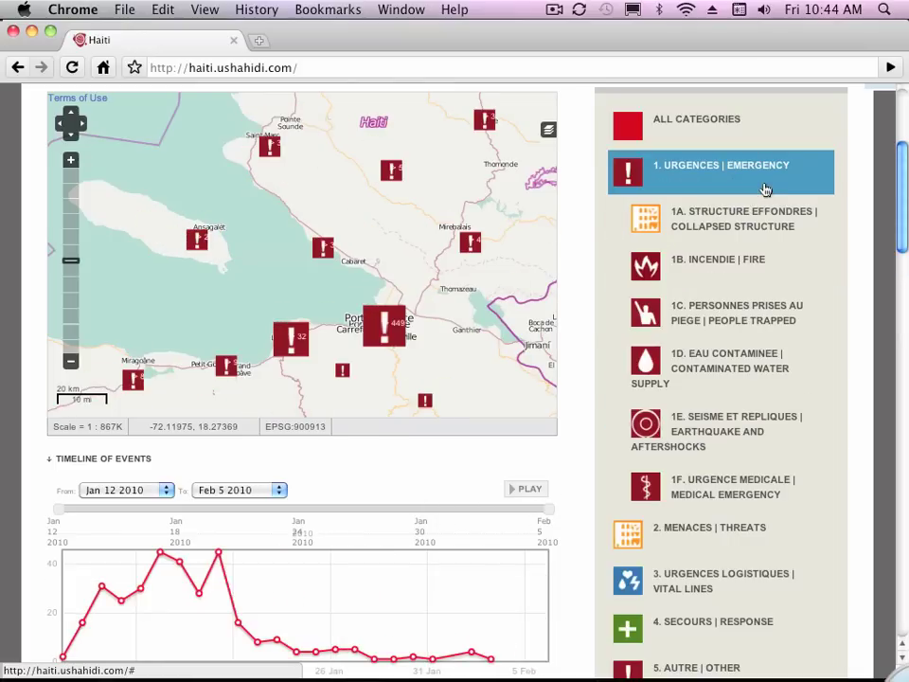
click(740, 486)
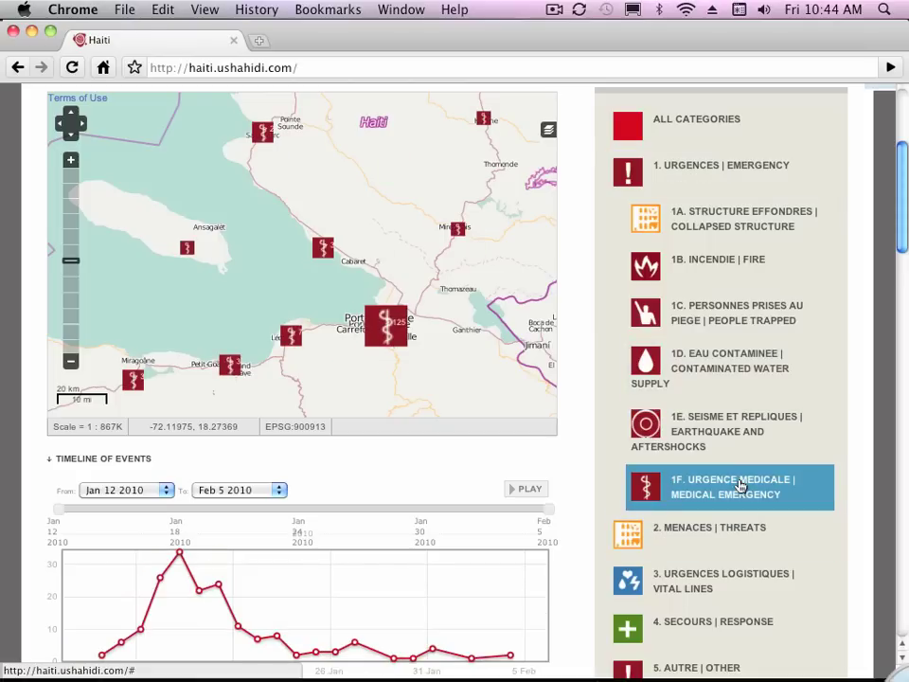
mouse_move(537, 499)
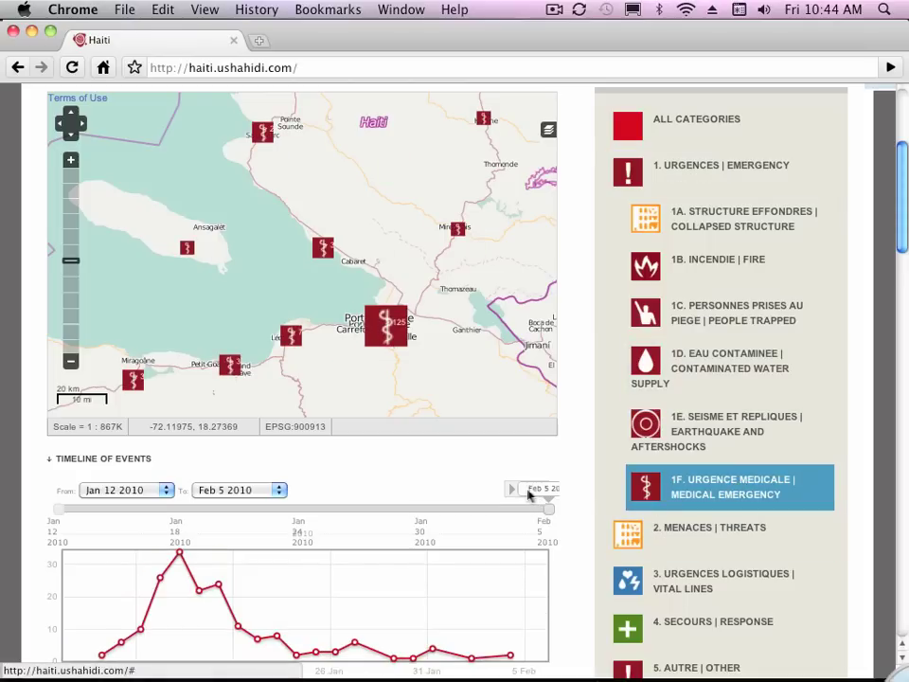
click(526, 493)
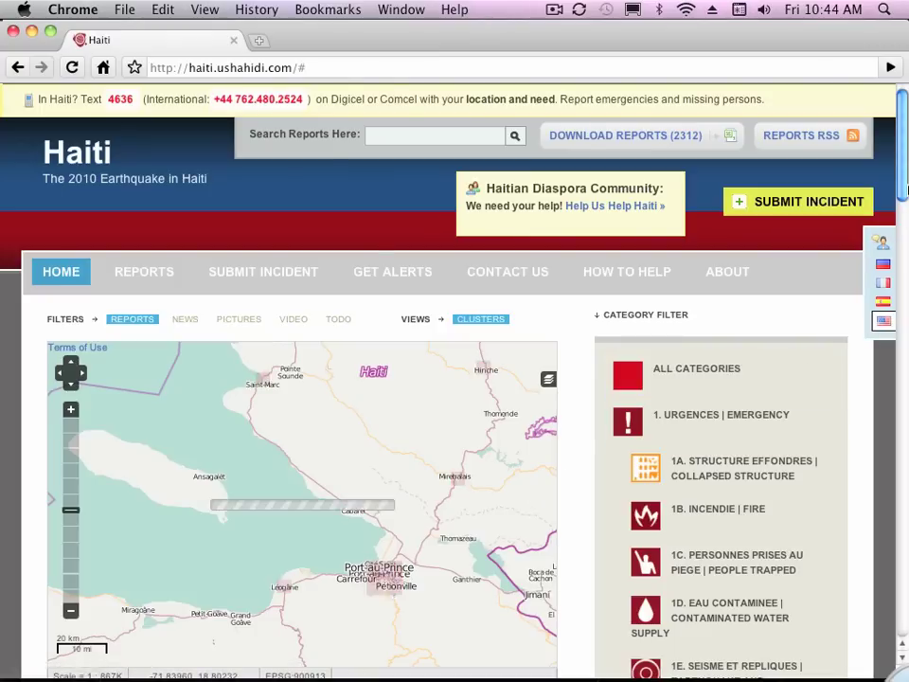
- Zoom and pan the report map around Port-au-Prince, closing in on Cité Soleil
scroll(895, 208, down, 5)
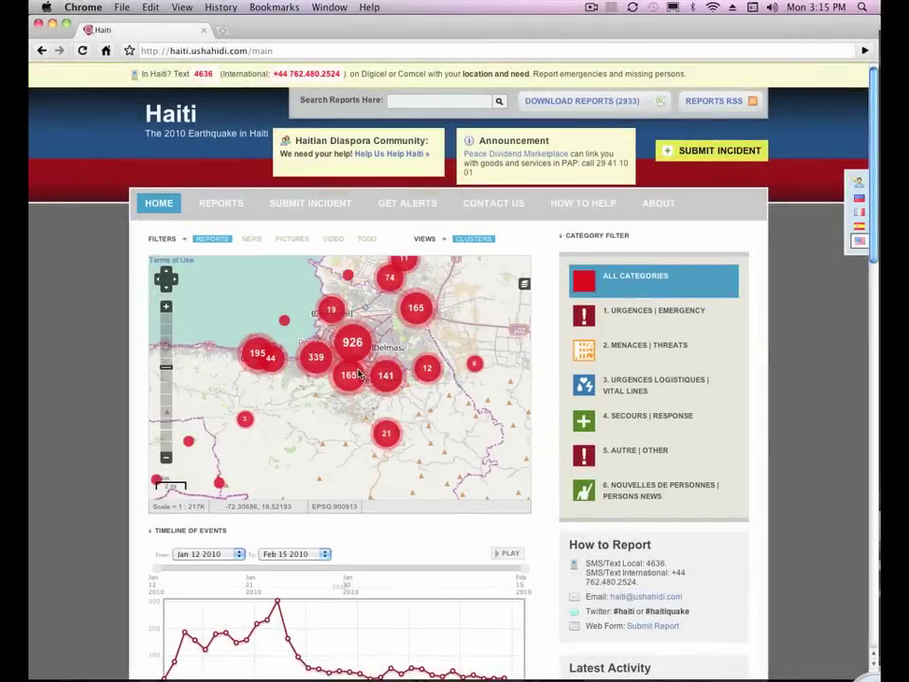
click(165, 306)
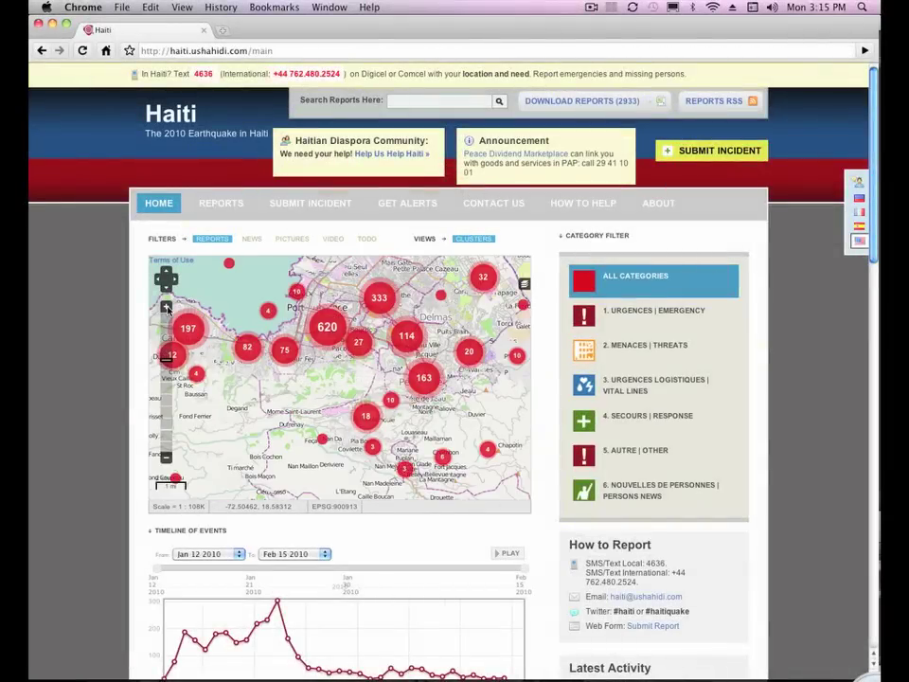
click(166, 458)
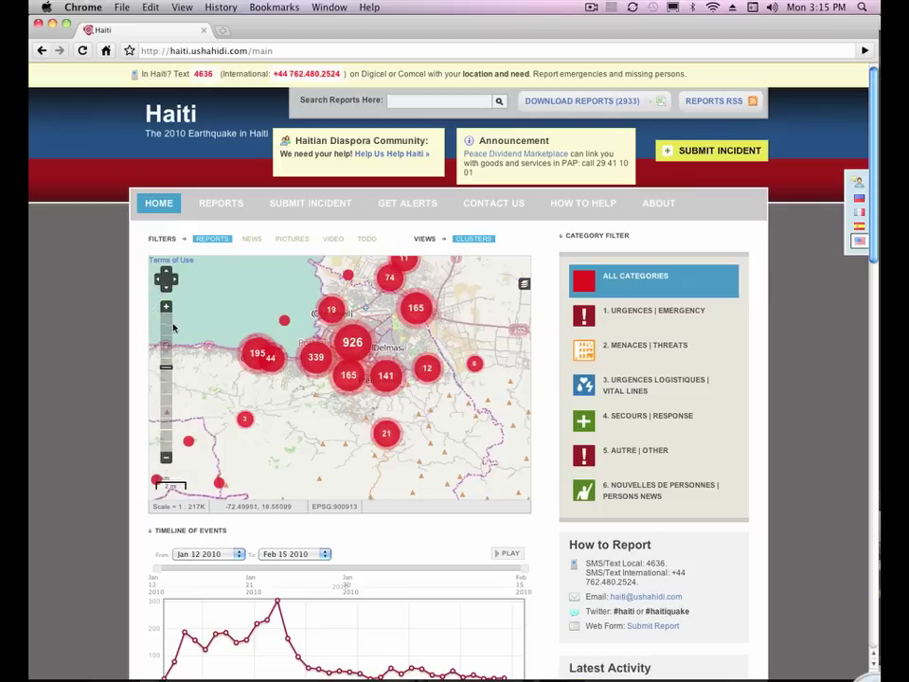
click(174, 280)
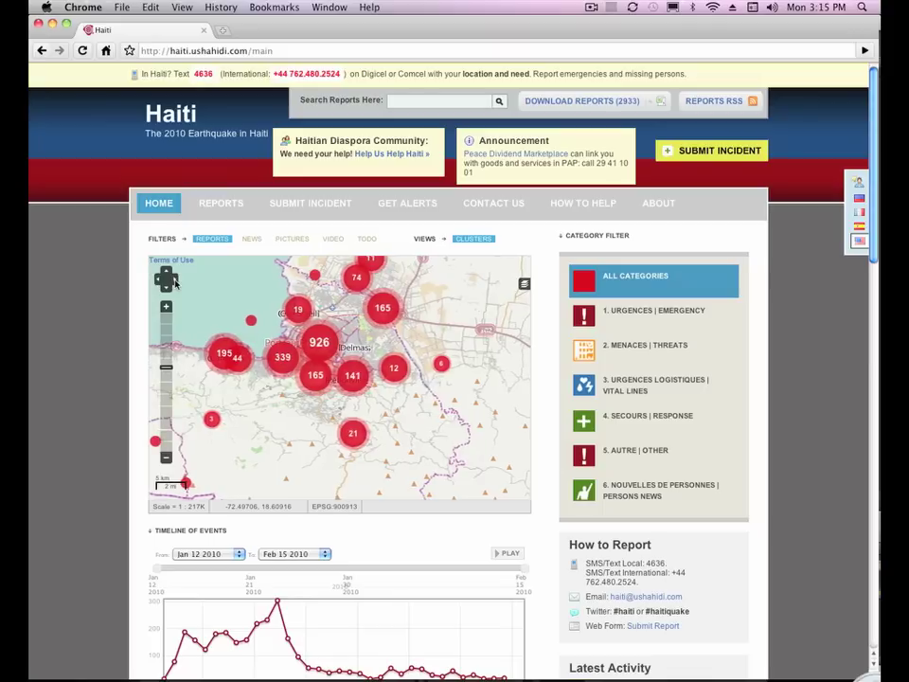
click(174, 281)
click(158, 281)
click(166, 272)
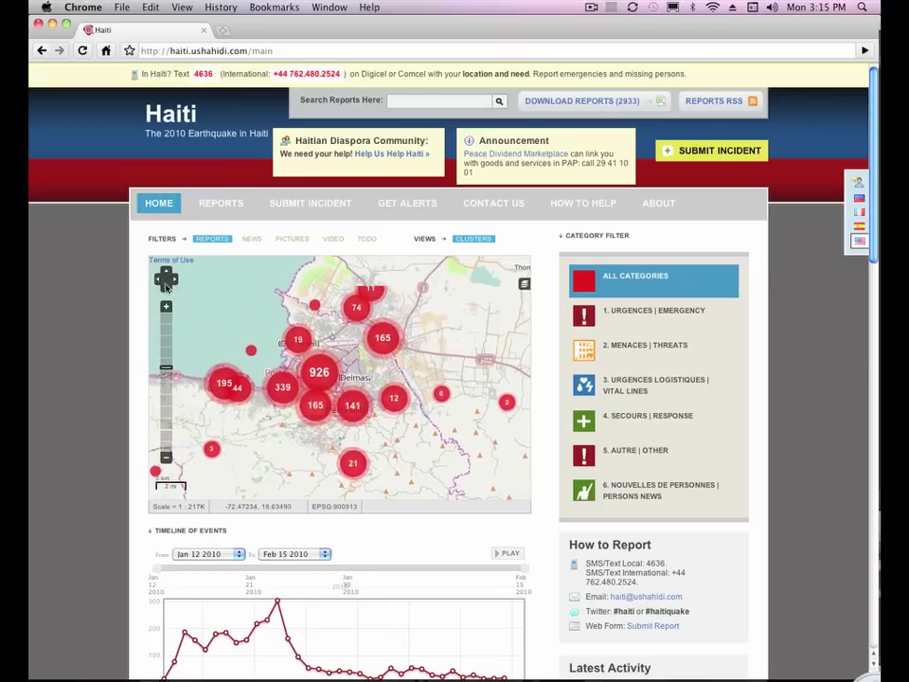
click(165, 286)
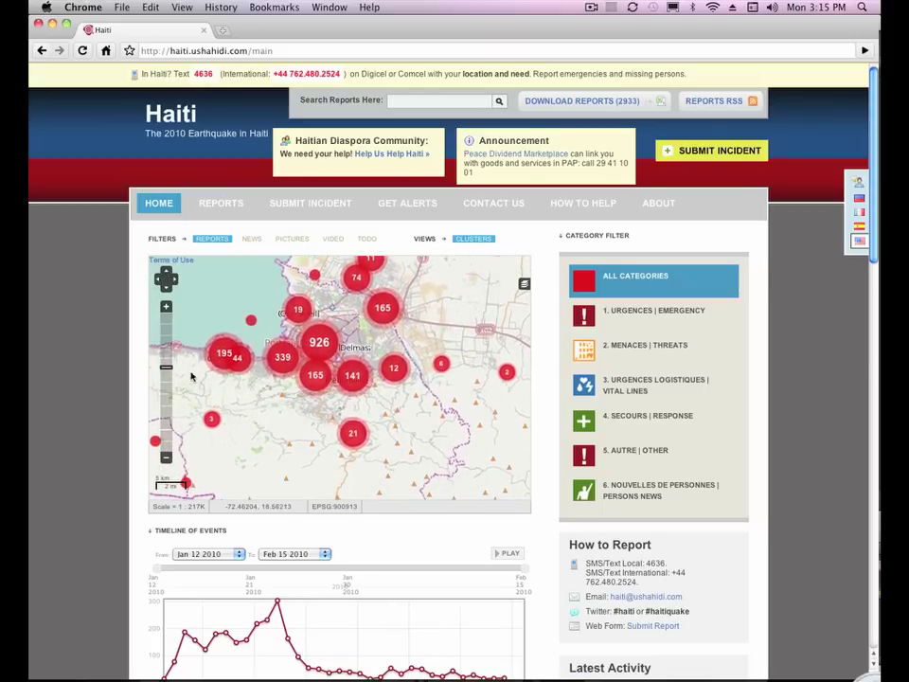
drag(274, 413, 229, 413)
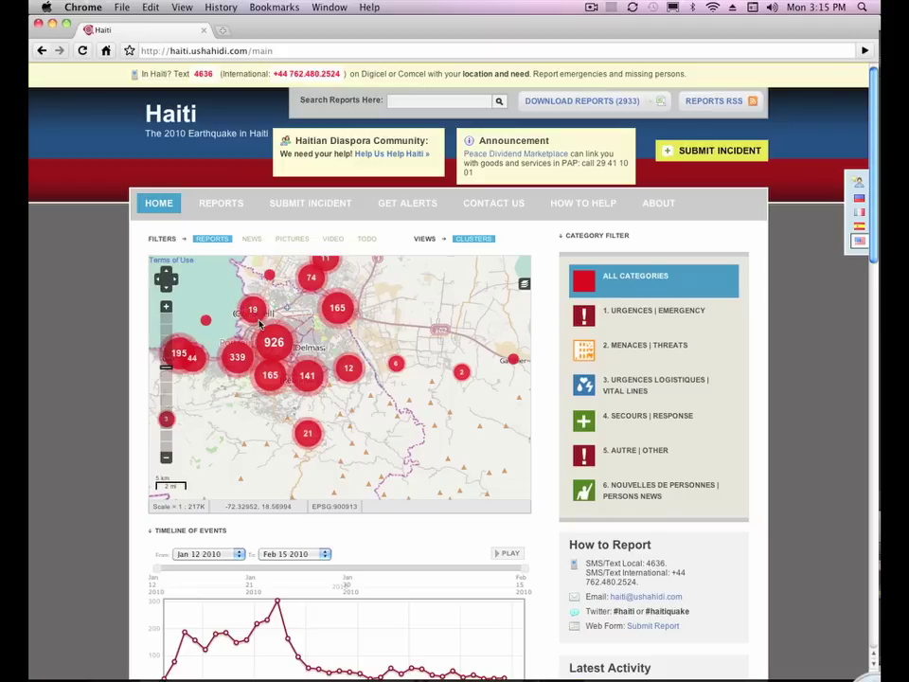
scroll(257, 318, up, 3)
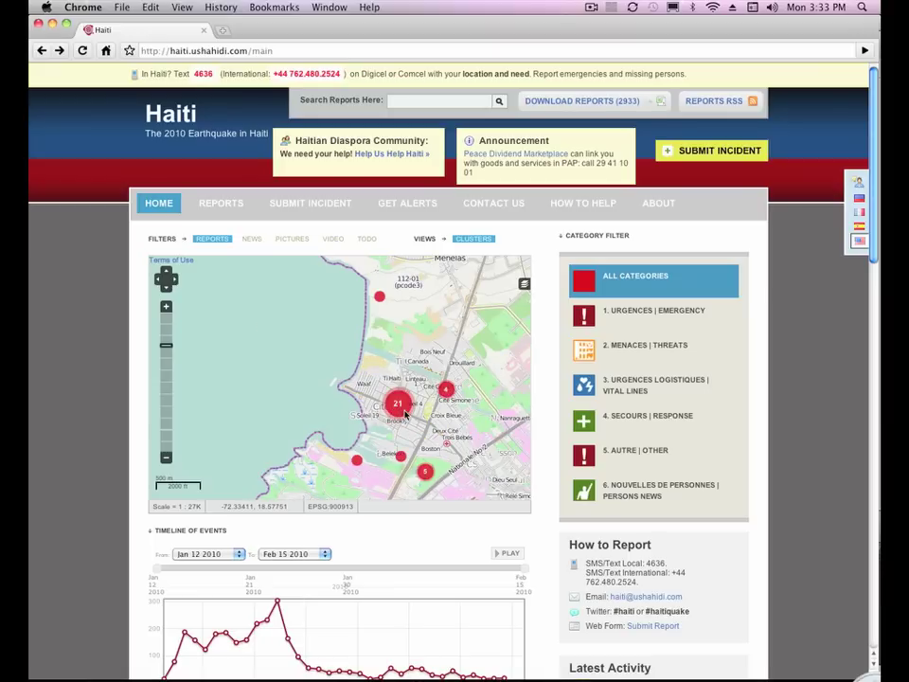
- Open the 'Planned WFP Food Distribution Site - #5' report from the 21-report Cité Soleil cluster
click(405, 413)
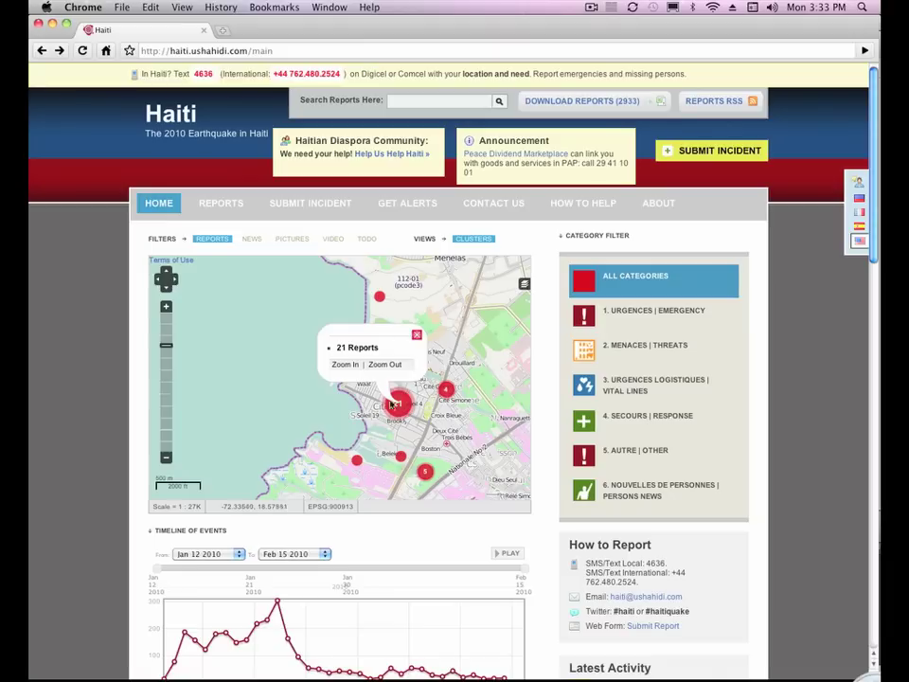
click(370, 349)
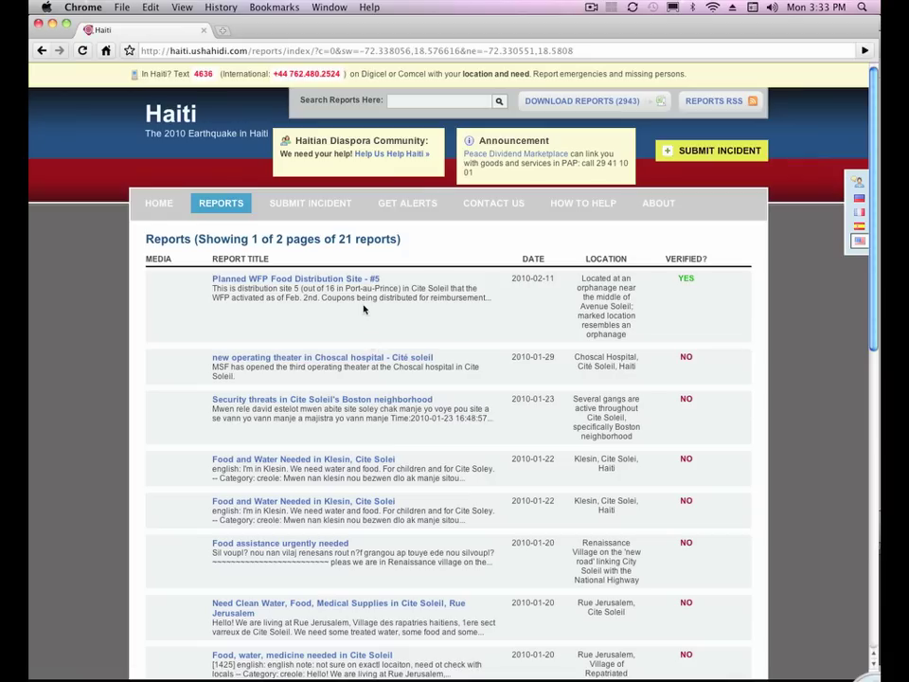
click(365, 279)
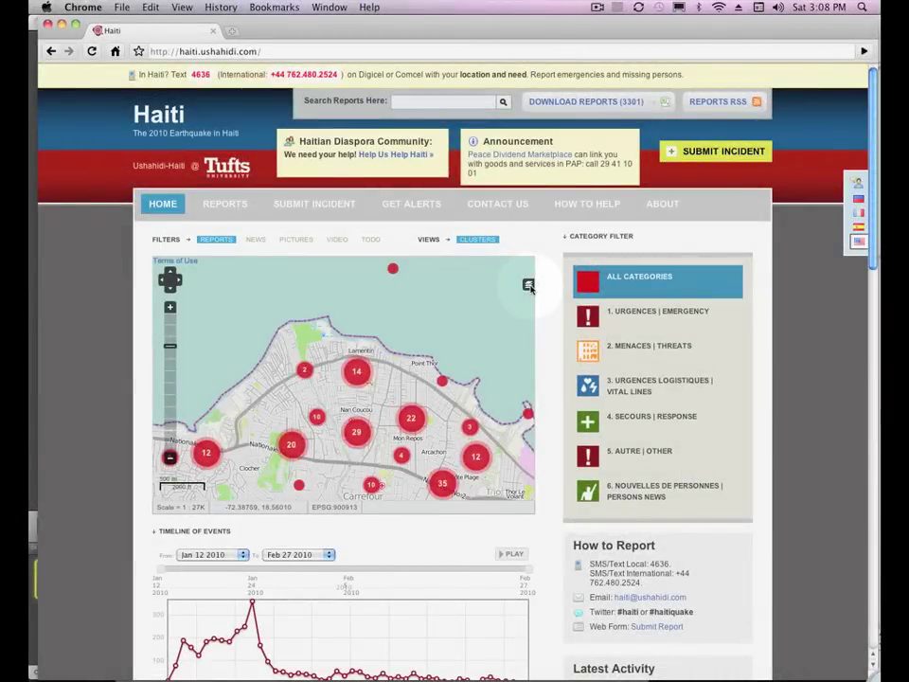
click(529, 286)
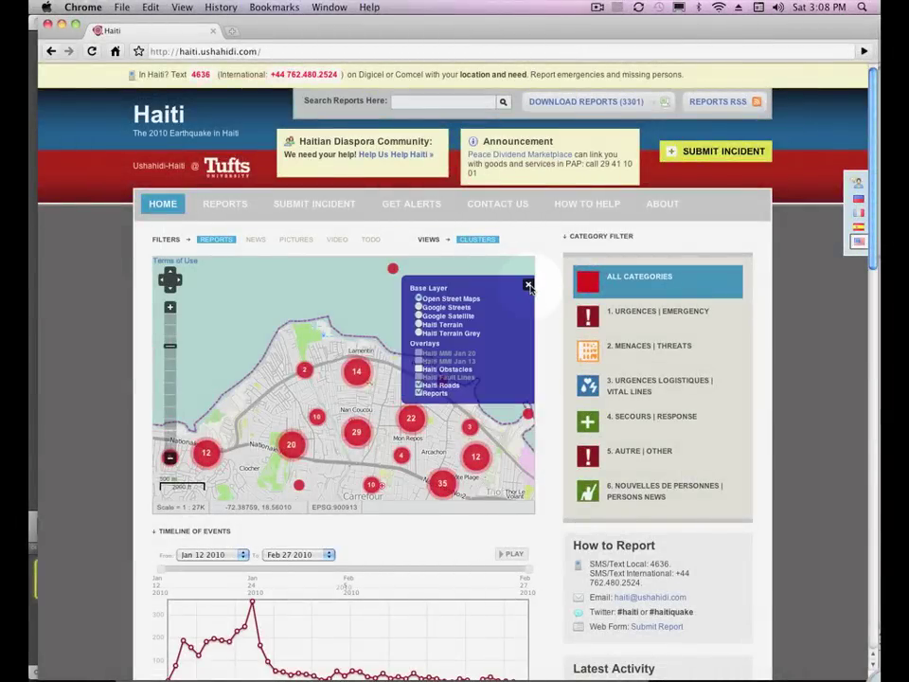
- Switch the map to Google Satellite and hide the Haiti Roads and Reports overlays
click(419, 308)
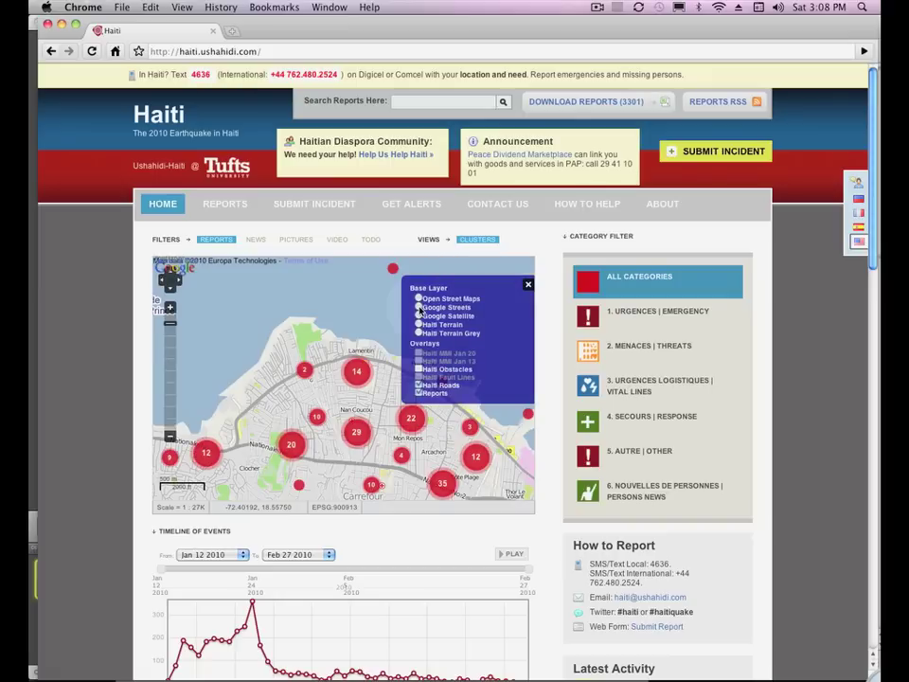
click(420, 317)
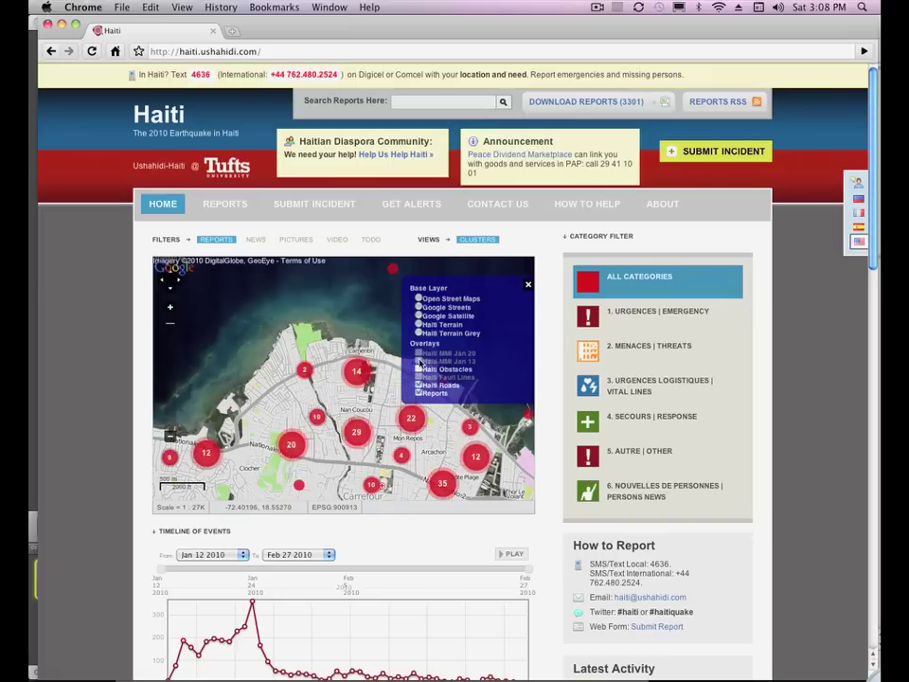
click(419, 385)
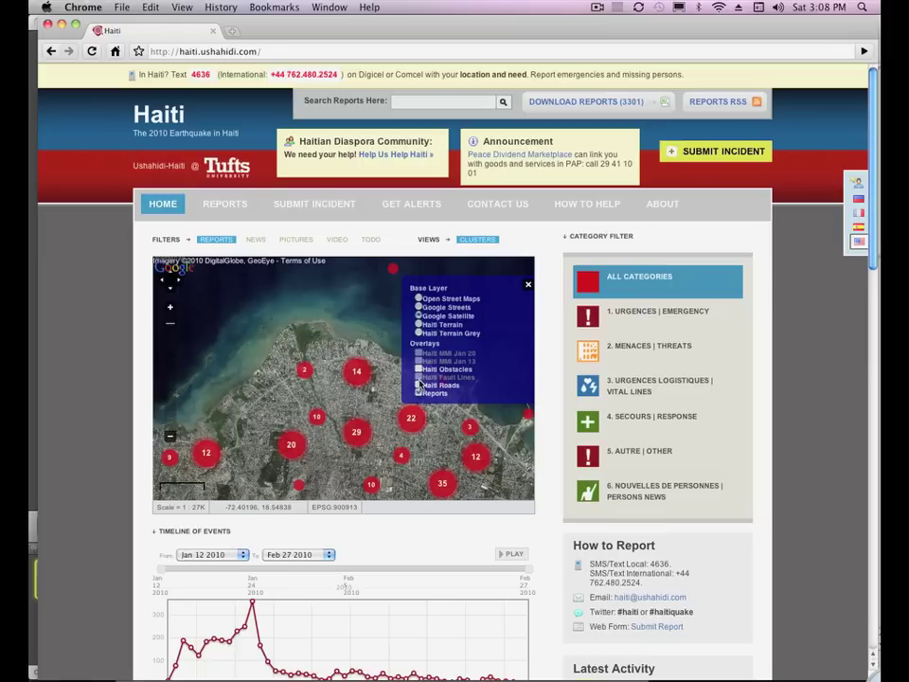
click(418, 392)
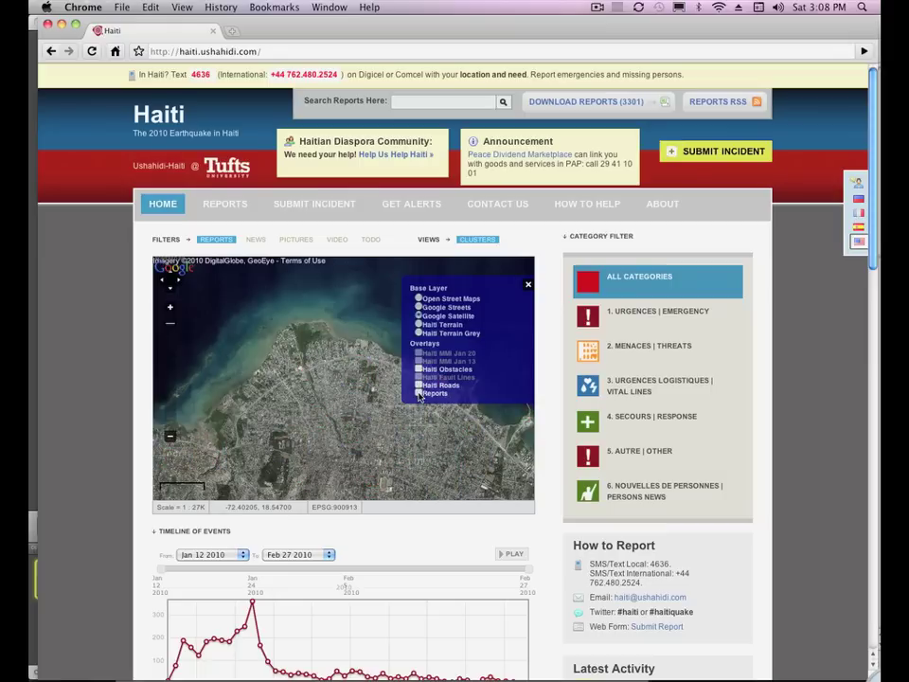
- Zoom out to all of Haiti and show the Repliques | Aftershocks layer
click(169, 370)
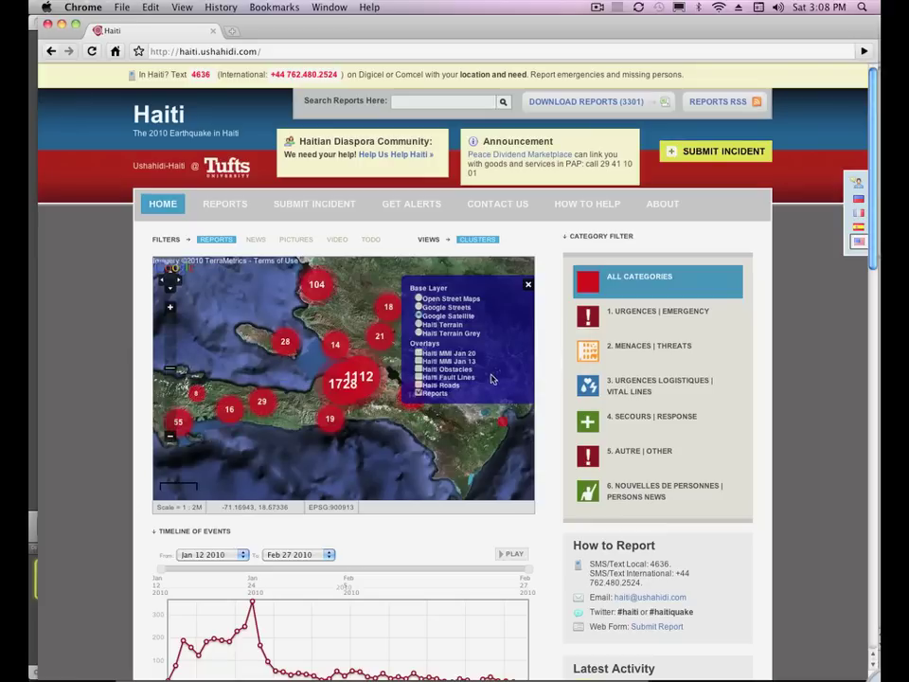
click(418, 393)
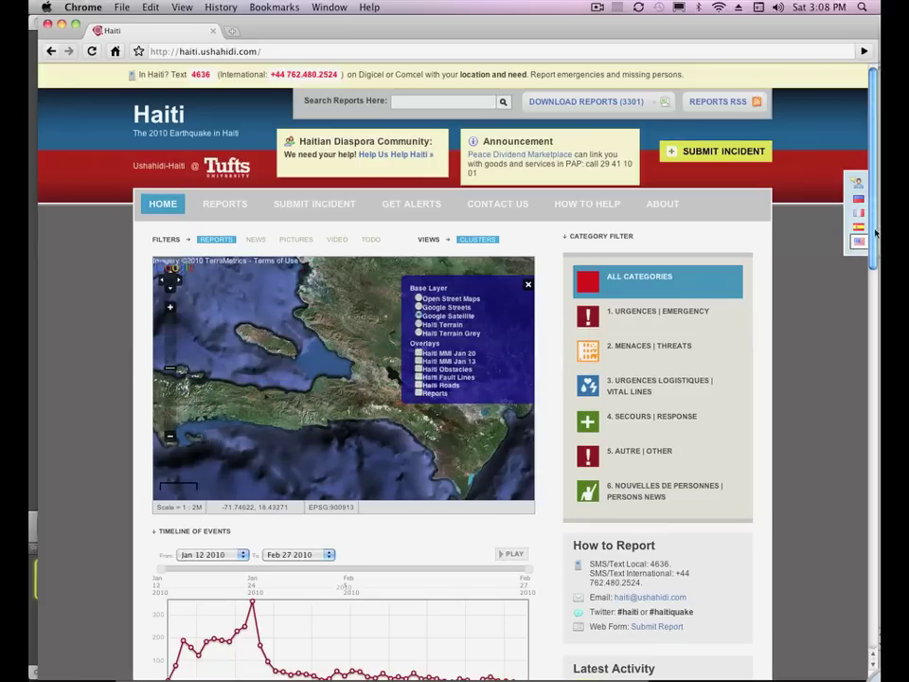
drag(874, 239, 872, 308)
click(181, 597)
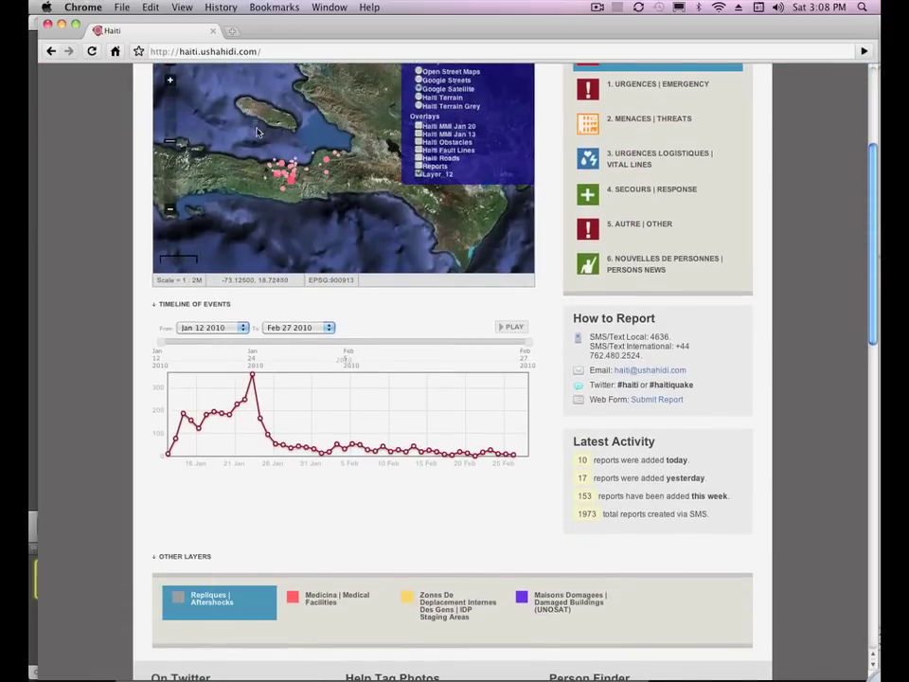
scroll(345, 197, up, 2)
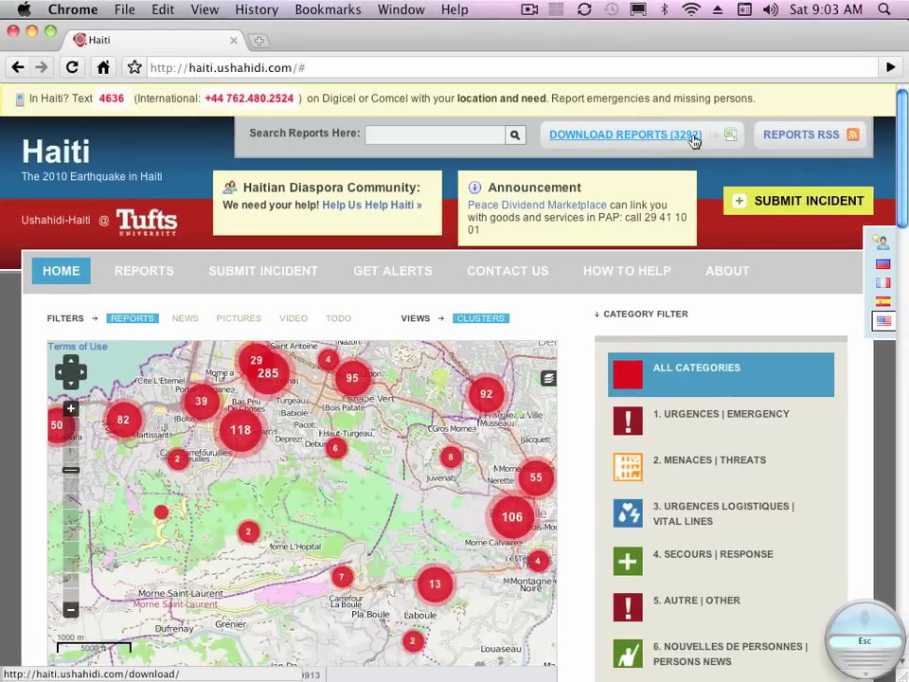
- Download all reports as 1267279427.csv and open it in OpenOffice.org Calc
click(694, 140)
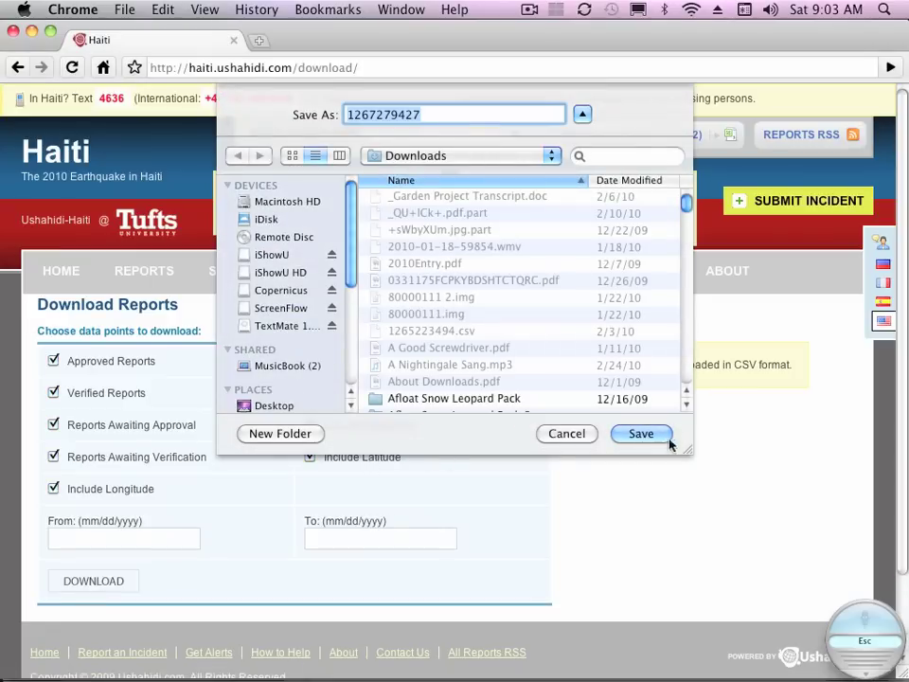
click(641, 433)
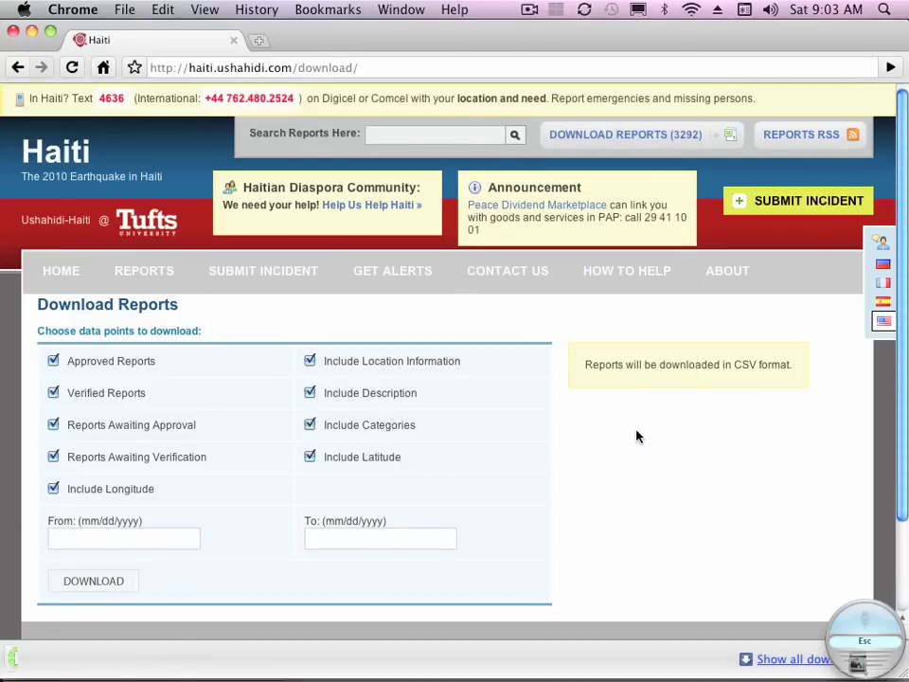
click(177, 657)
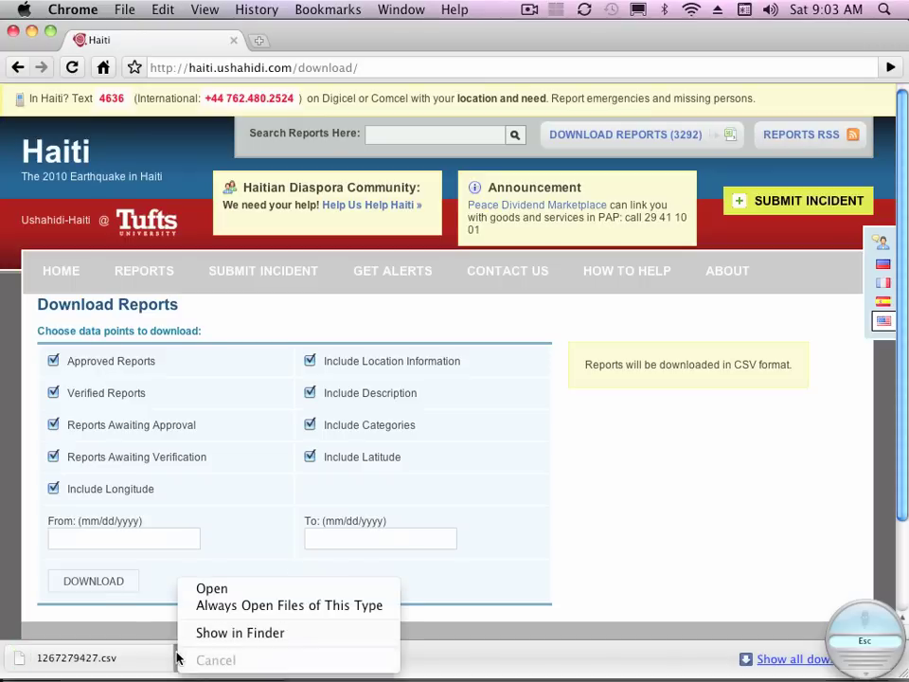
click(210, 588)
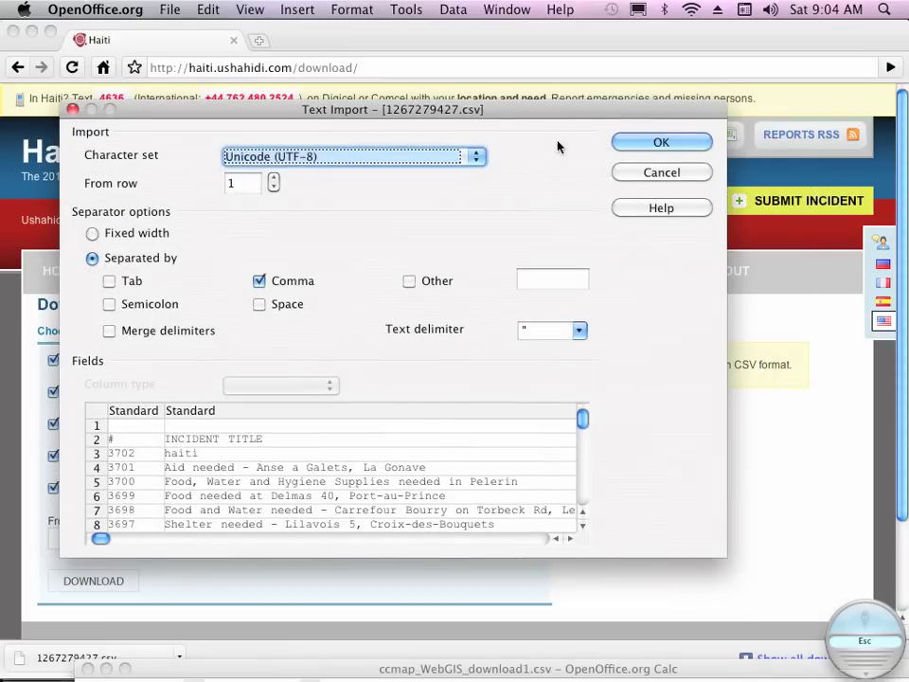
- Accept the comma-separated import in a maximised Calc window, then copy the REPORTS RSS link address
click(642, 143)
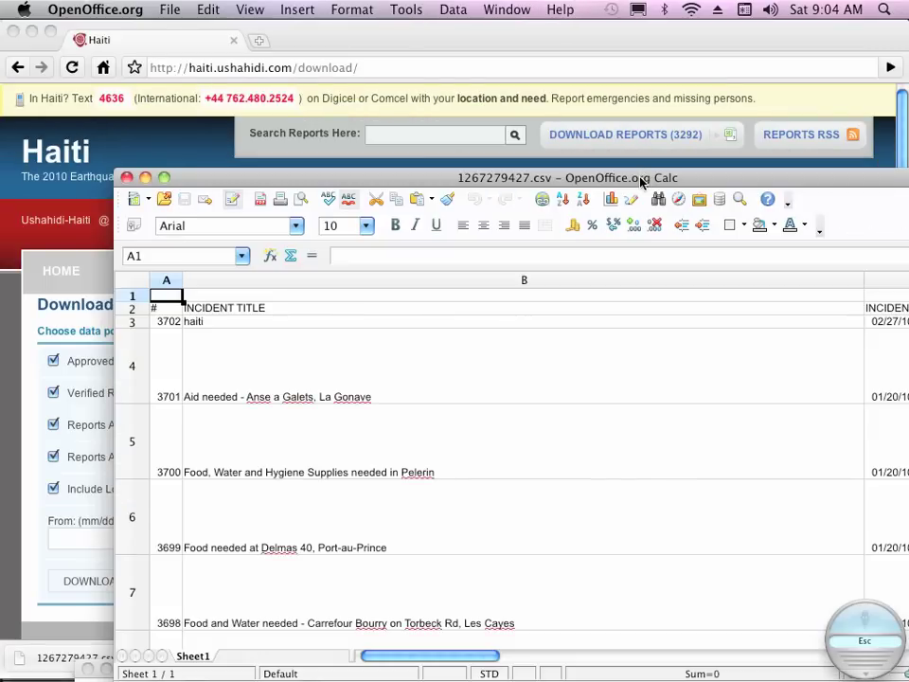
drag(641, 180, 531, 77)
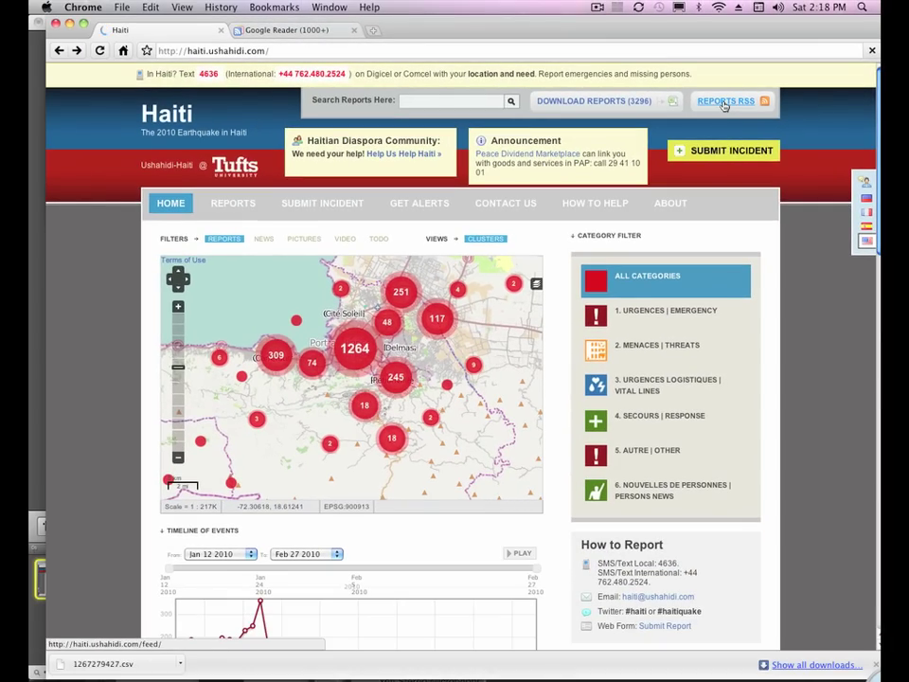
right_click(724, 105)
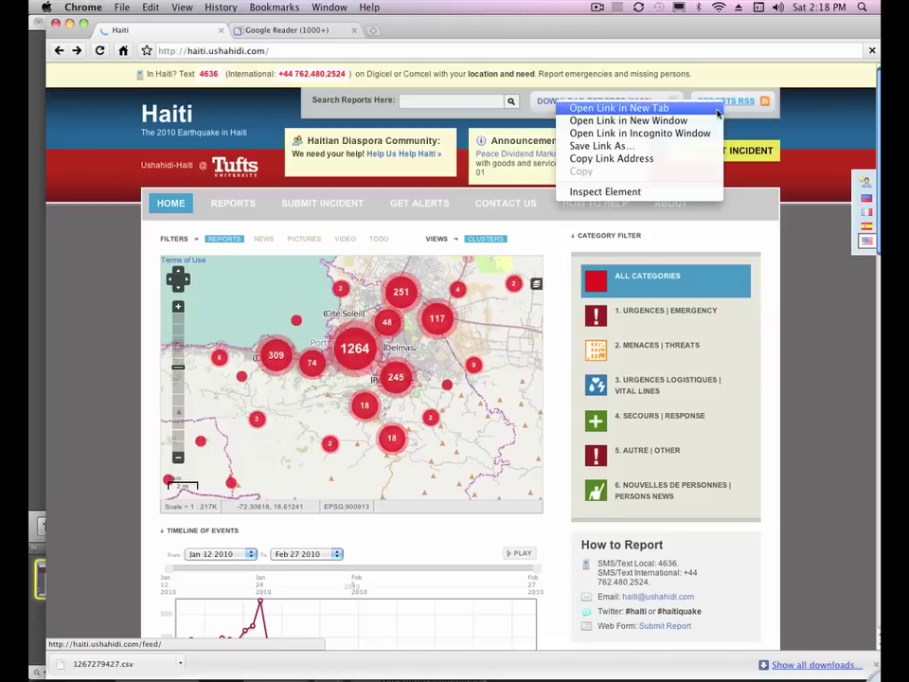
click(696, 158)
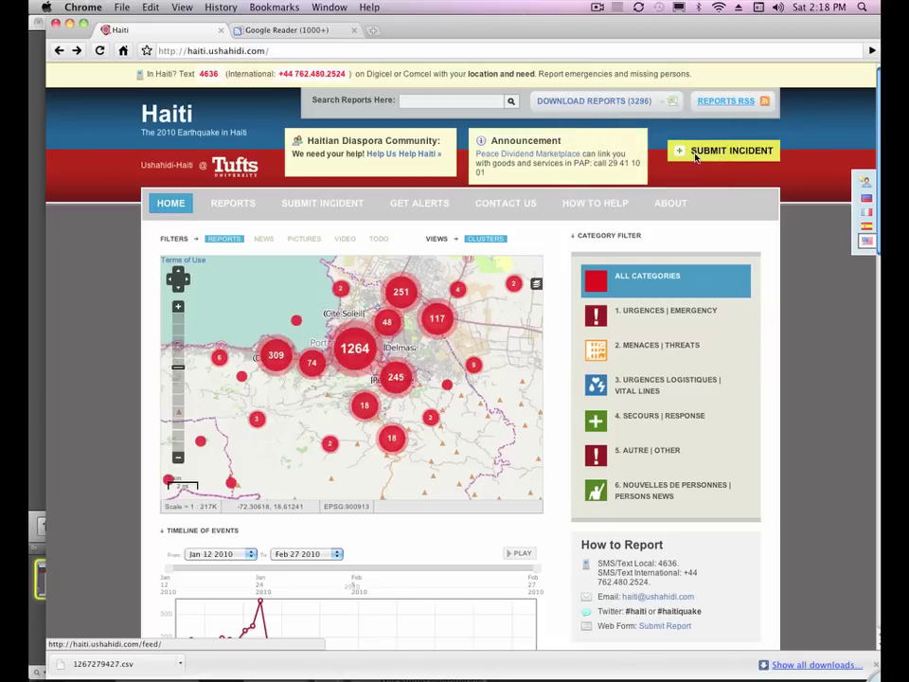
click(290, 36)
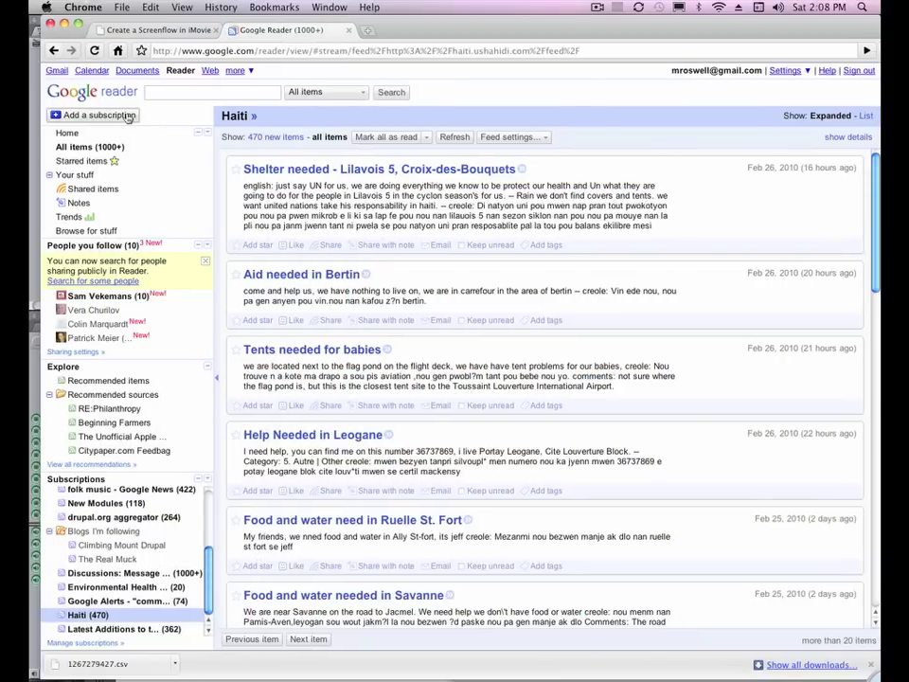
click(123, 115)
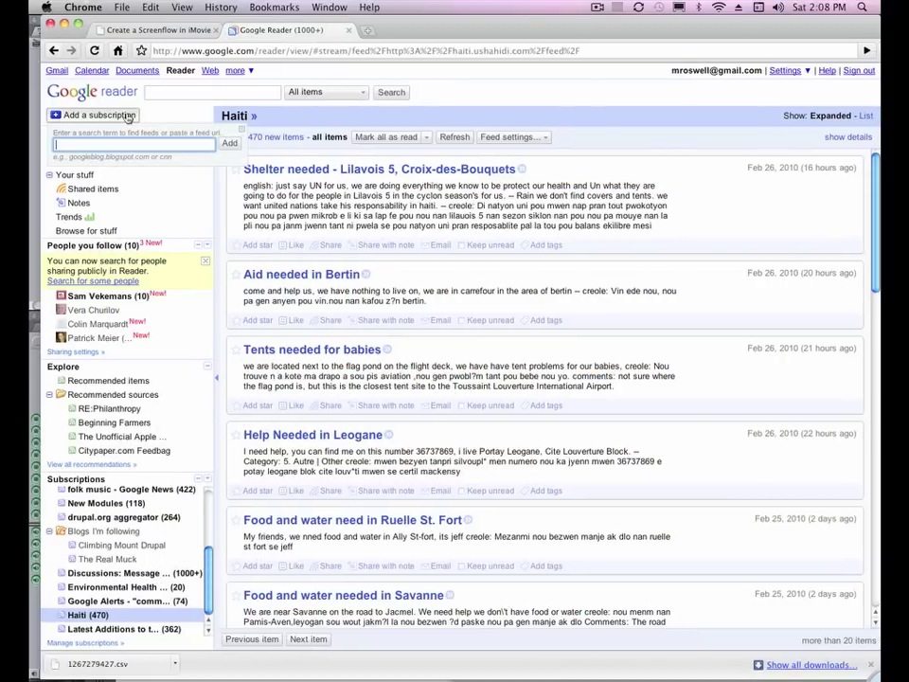
right_click(125, 143)
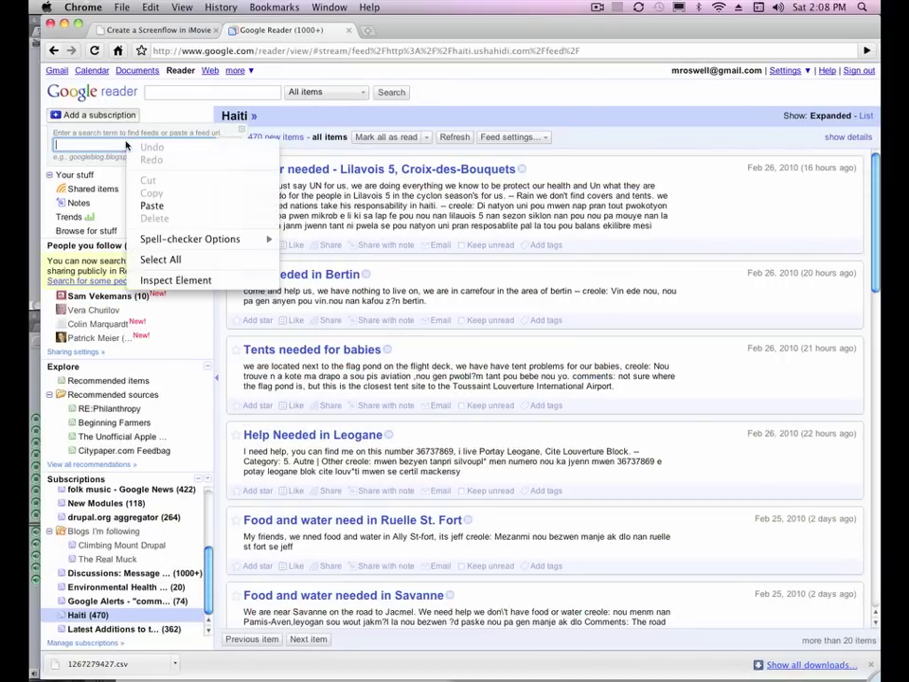
click(140, 206)
click(229, 143)
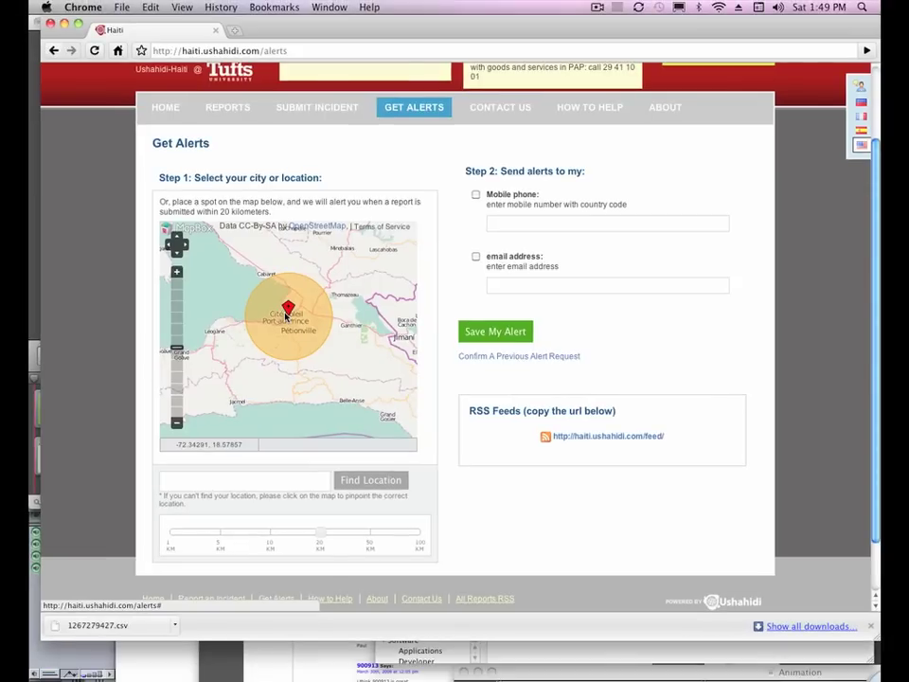
- Centre the alert near Léogâne with a 10 km radius and enter an email address for delivery
click(219, 320)
mouse_move(318, 535)
drag(322, 534, 271, 533)
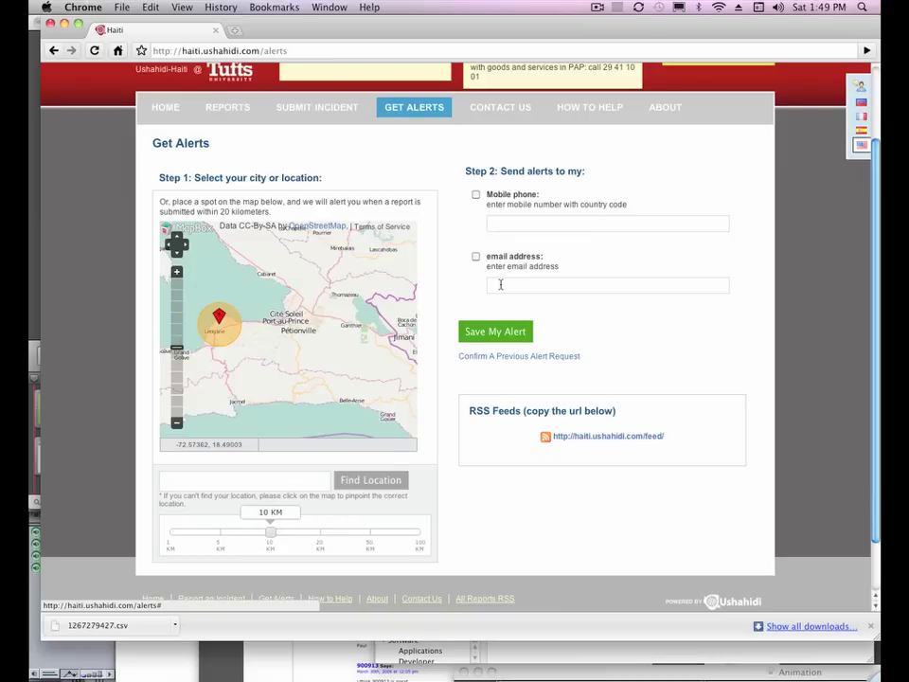
click(501, 284)
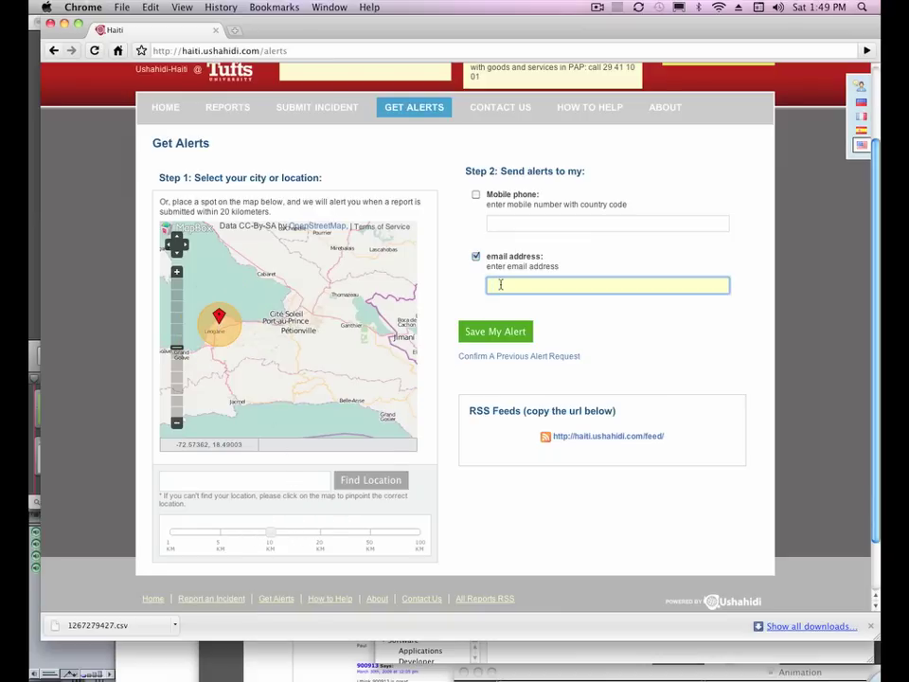
text(me@myaddress.com)
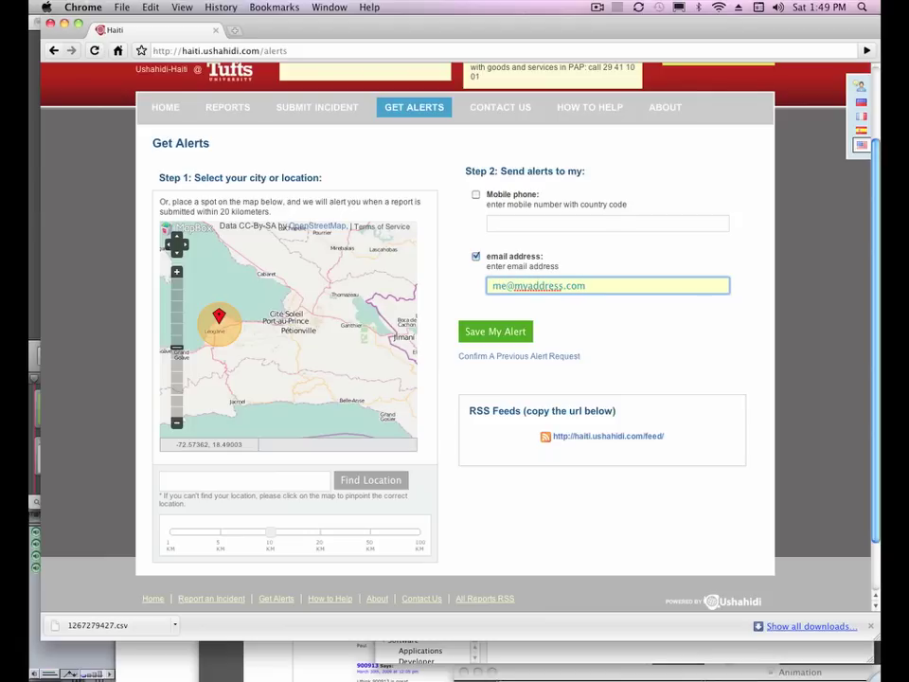